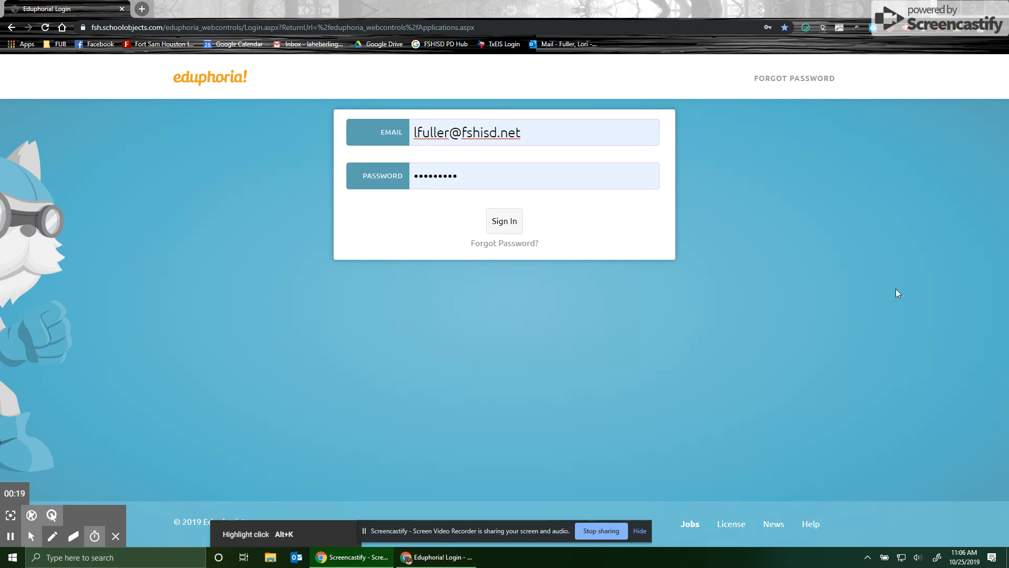
# Sign in and open the Professional Development tab of your Personal View in Strive.
pyautogui.click(504, 220)
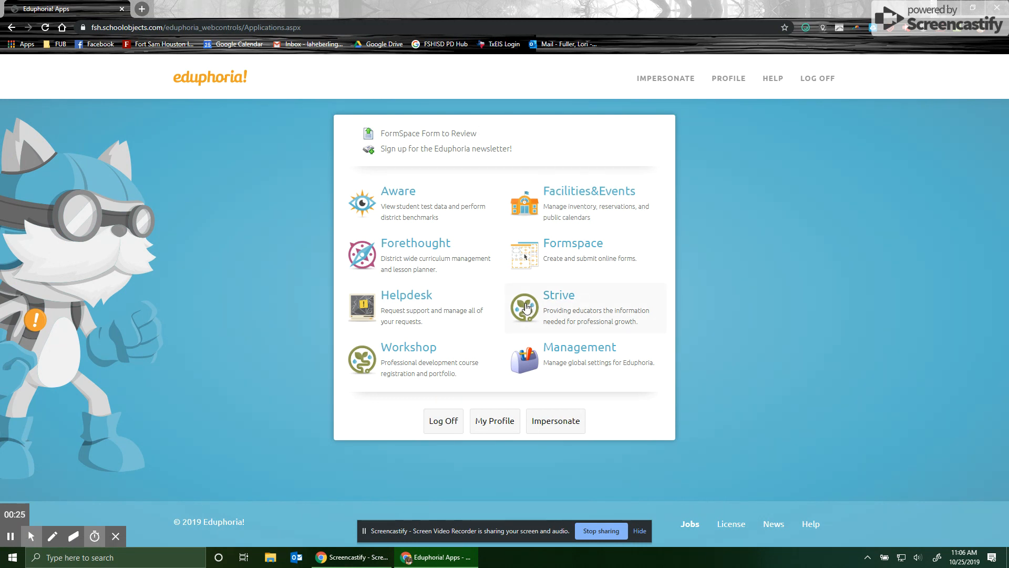
pyautogui.click(578, 314)
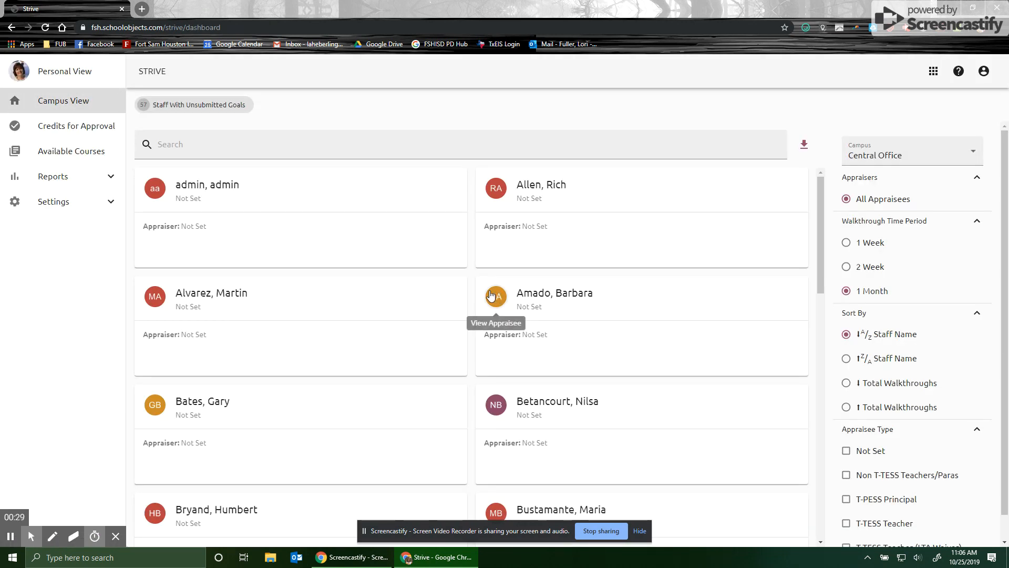
pyautogui.click(51, 68)
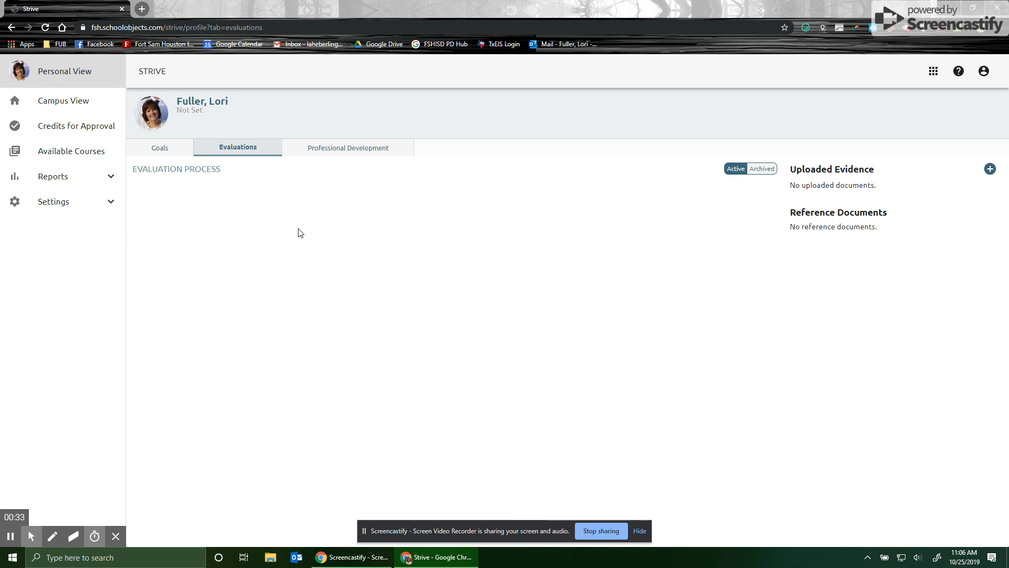
pyautogui.click(347, 153)
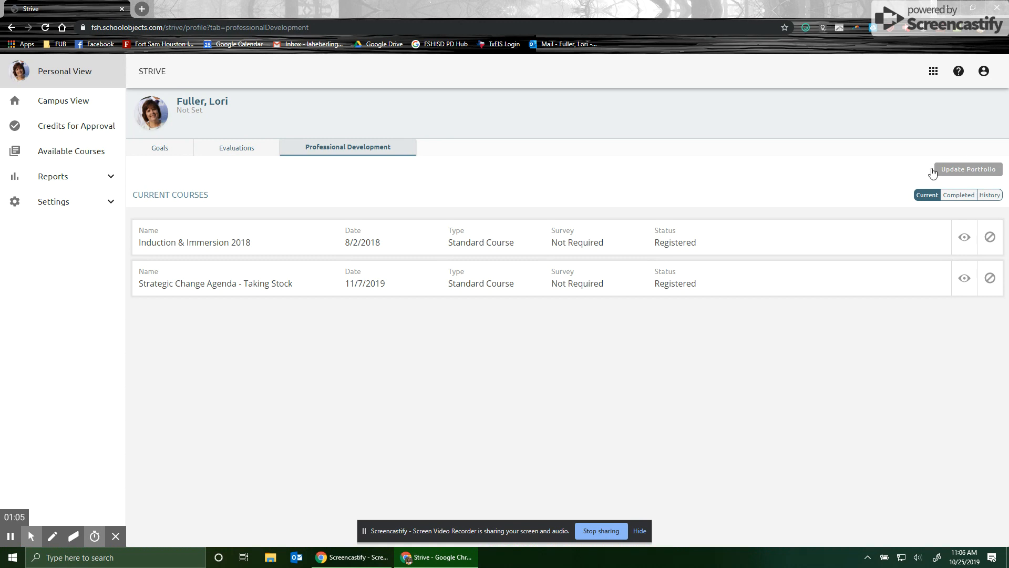
# Open My Portfolio and start a new portfolio entry for an outside workshop or conference.
pyautogui.click(970, 169)
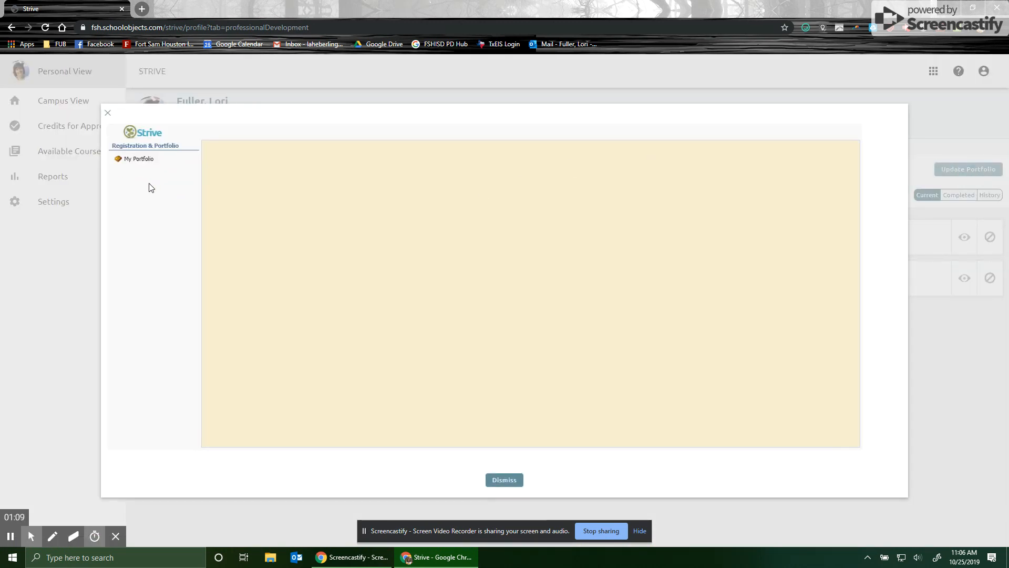
pyautogui.click(135, 161)
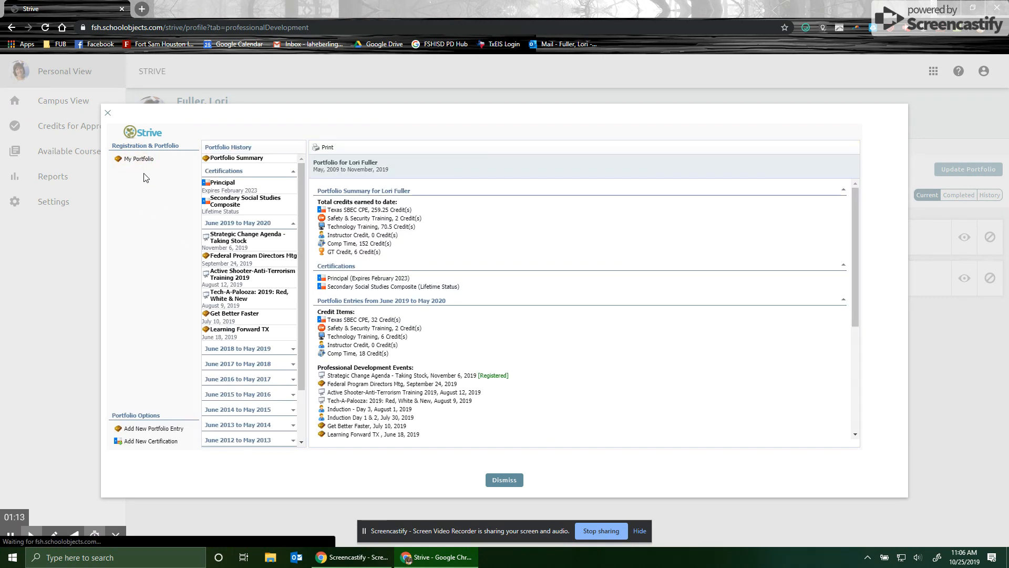
pyautogui.click(143, 434)
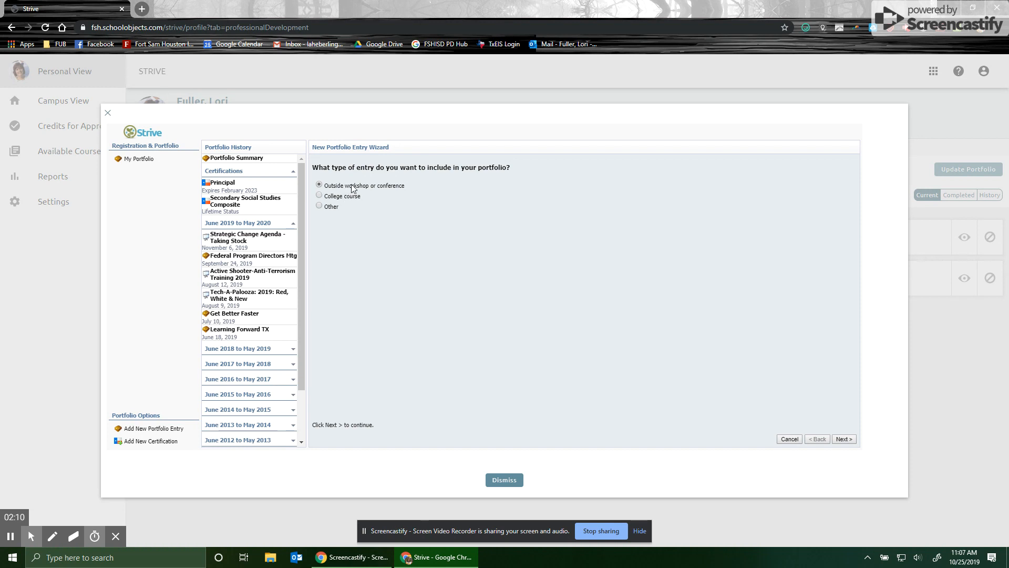
pyautogui.click(845, 438)
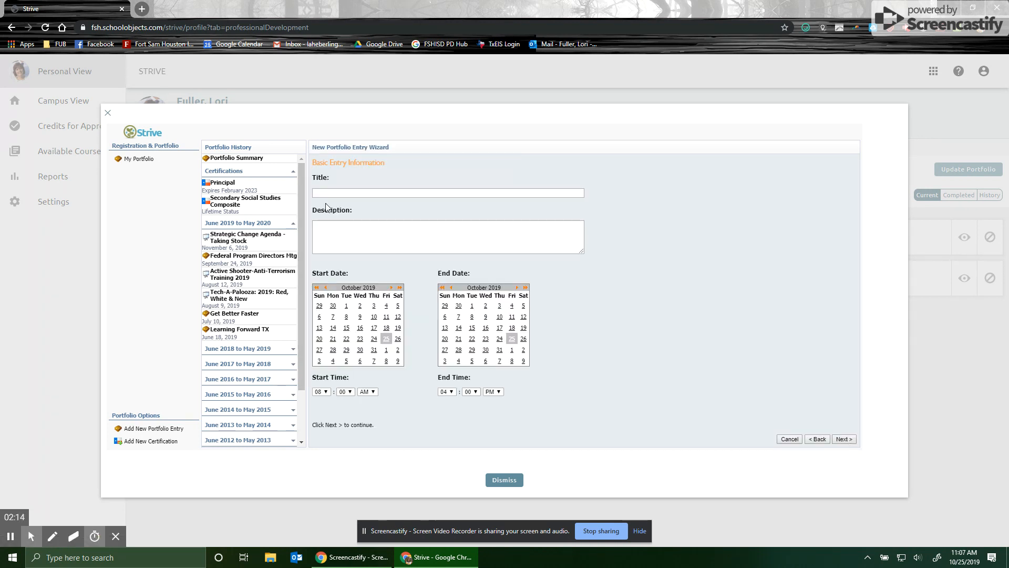
# Title the entry ASCD Coaching Webinar and give it the description 1 hour.
pyautogui.click(349, 195)
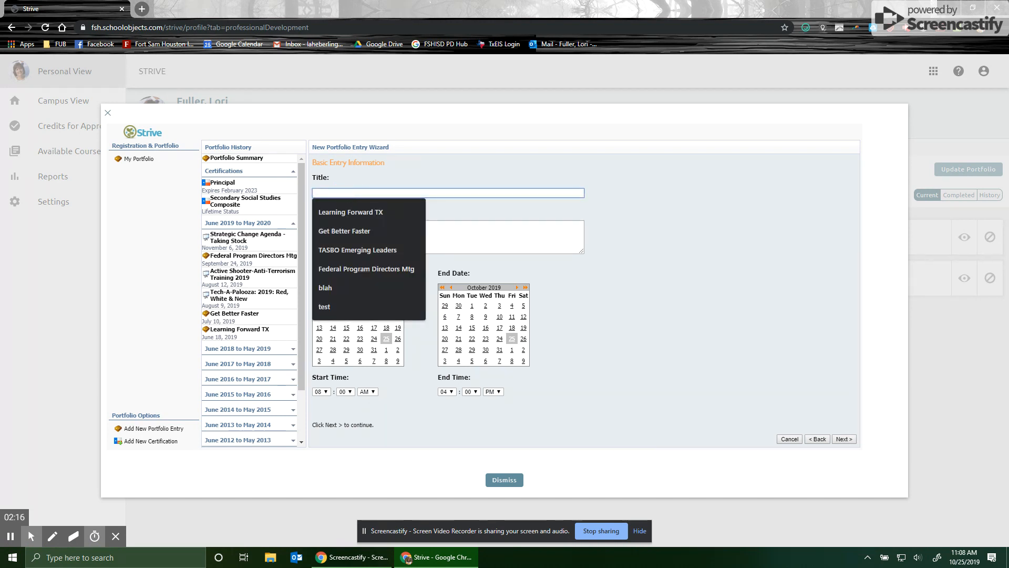
pyautogui.write('ASCD ')
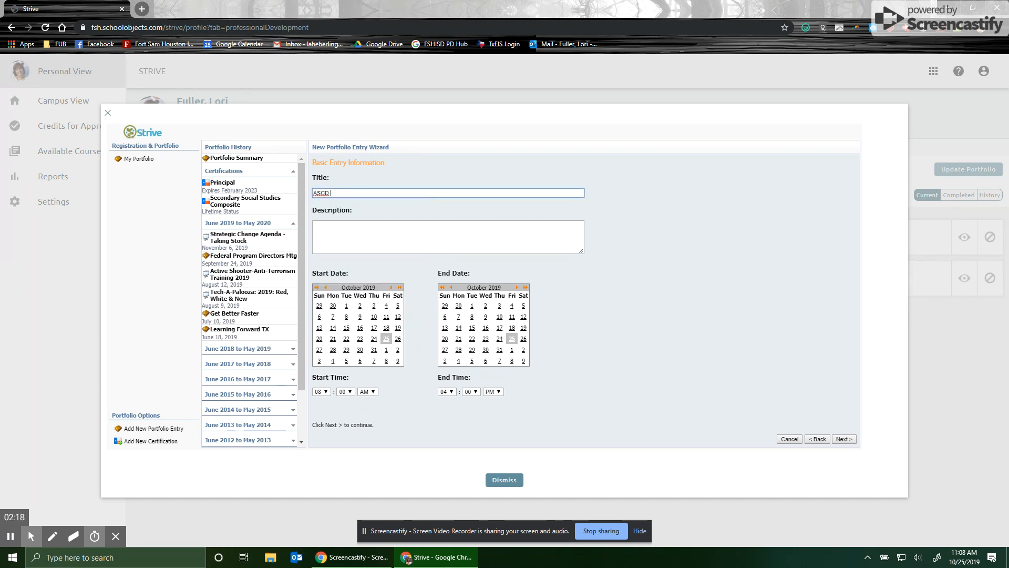
pyautogui.write('Coaching Webinar')
pyautogui.click(327, 232)
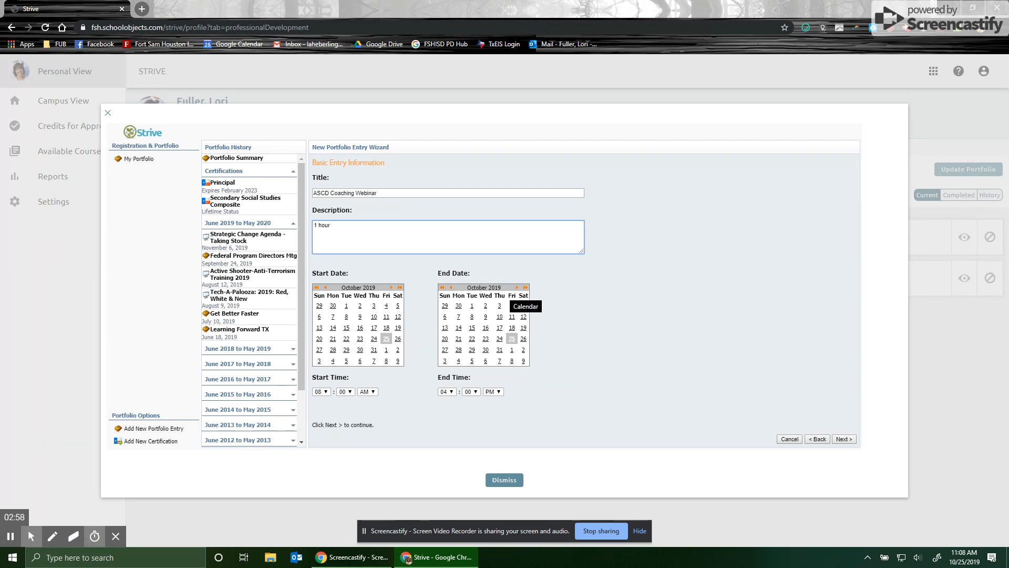
# Set the start date to October 27, 2019 and the end date to October 29, 2019.
pyautogui.click(320, 351)
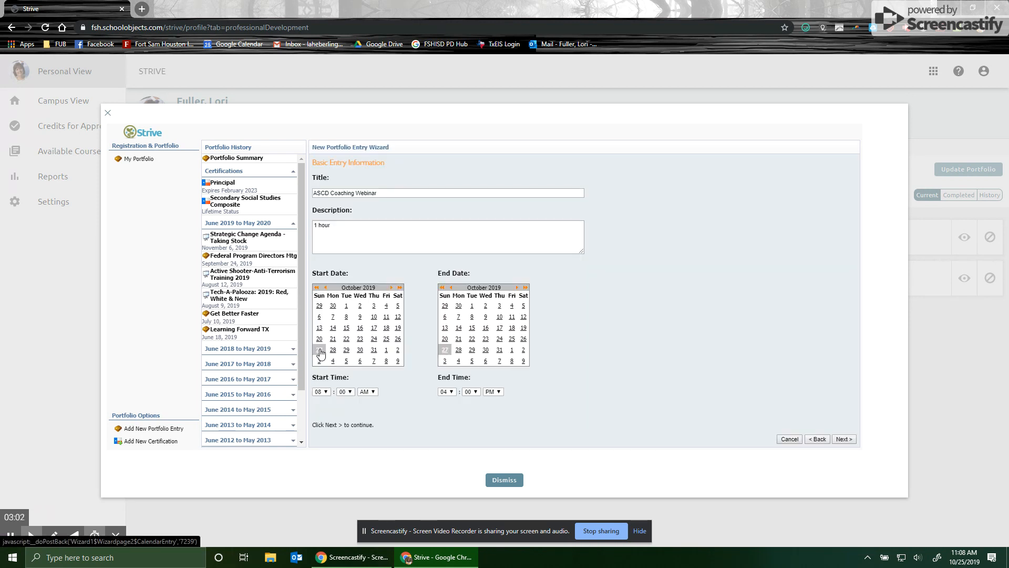
pyautogui.click(472, 351)
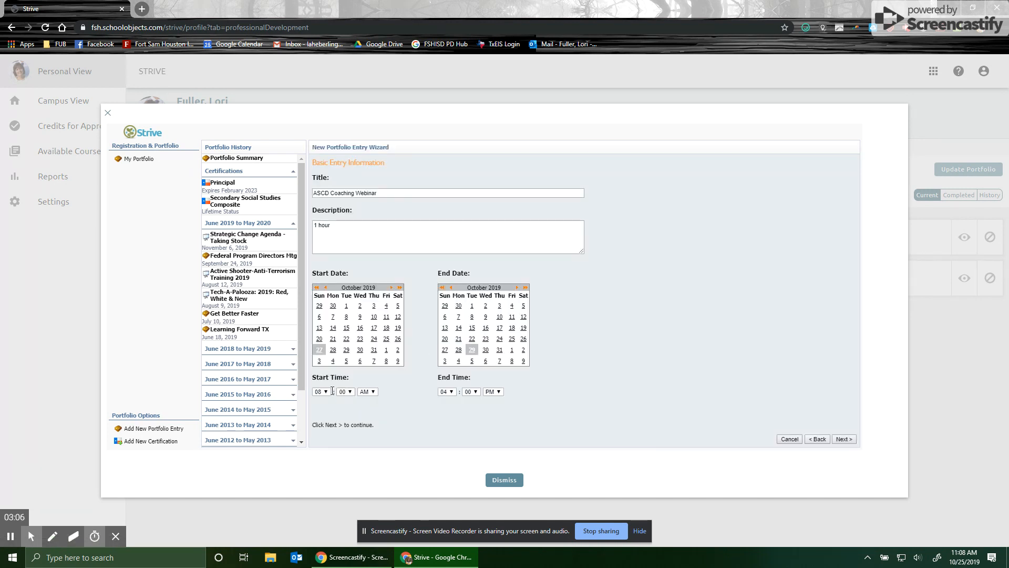
# Set the start time to 12:45 PM and the end time to 12:00 PM, then continue the wizard.
pyautogui.click(324, 392)
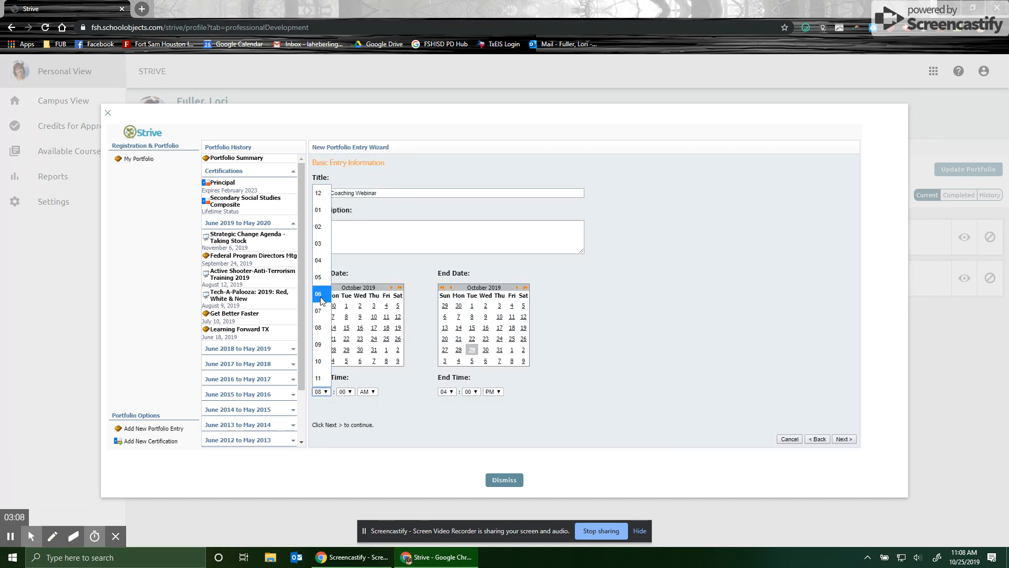
pyautogui.click(319, 194)
pyautogui.click(347, 392)
pyautogui.moveTo(354, 150); pyautogui.dragTo(343, 316)
pyautogui.click(342, 316)
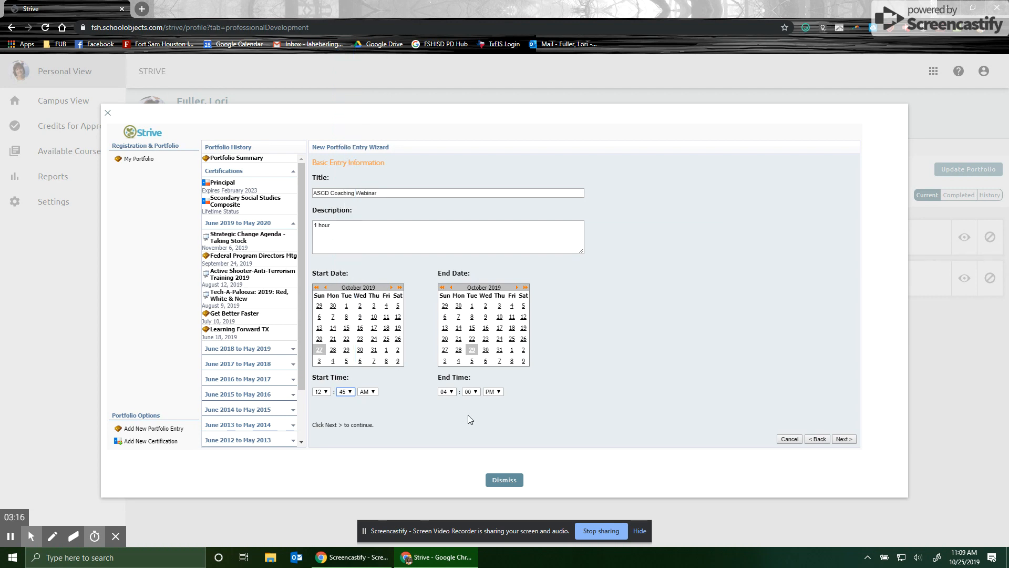
pyautogui.click(448, 392)
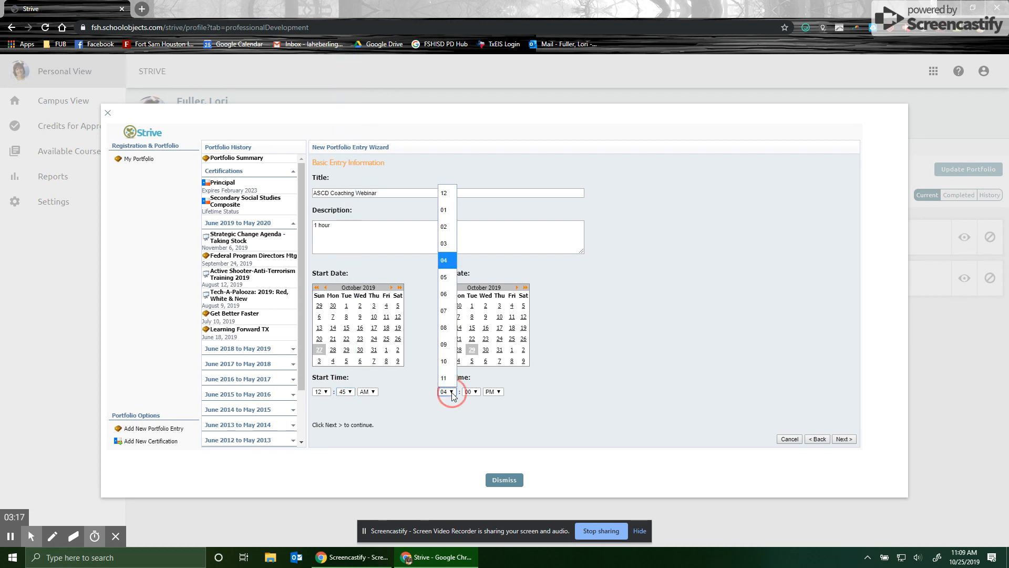
pyautogui.click(447, 191)
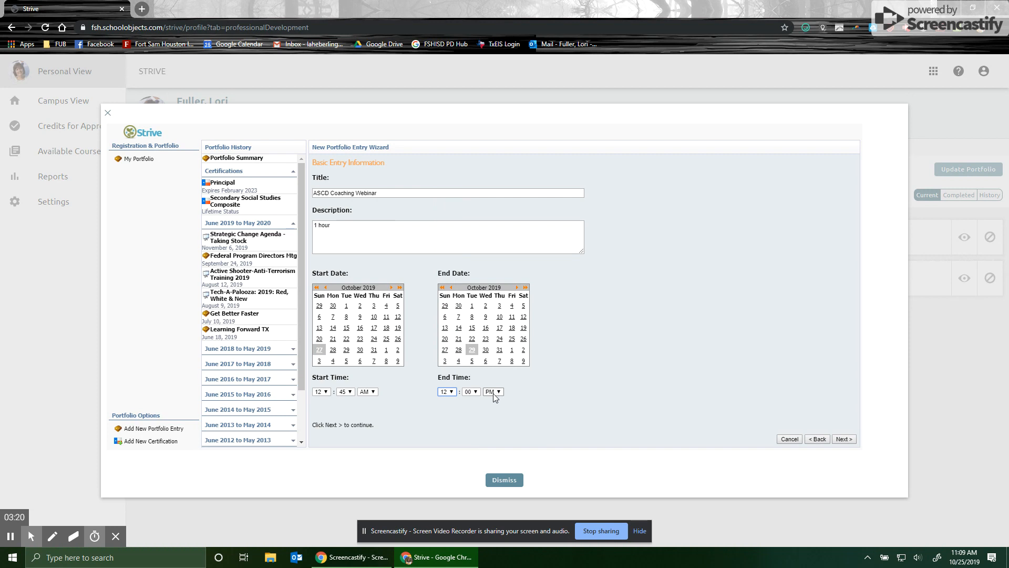
pyautogui.click(373, 392)
pyautogui.click(367, 422)
pyautogui.click(844, 439)
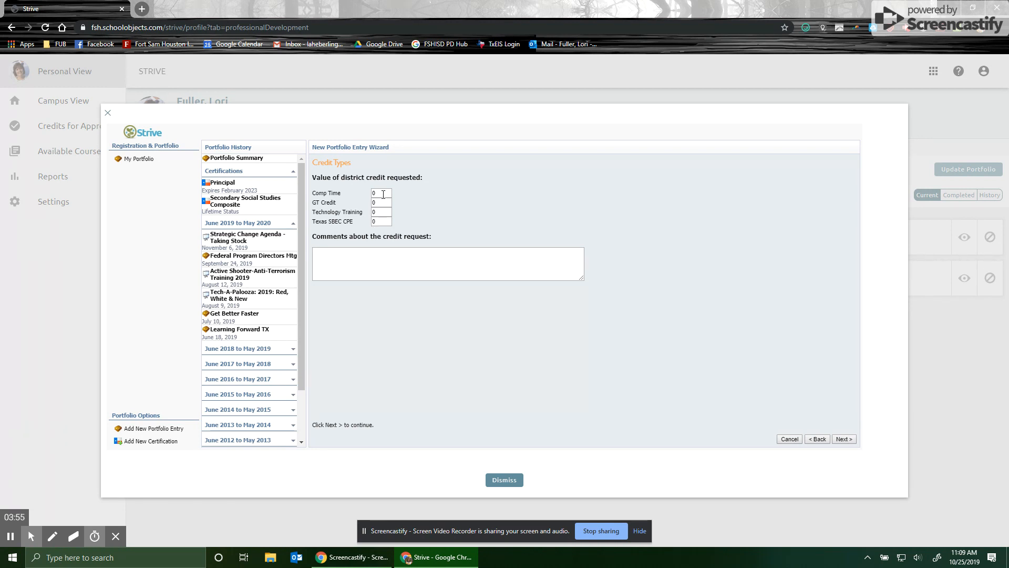
# Request 4 Comp Time credits and 21 Texas SBEC CPE credits, then continue.
pyautogui.click(383, 193)
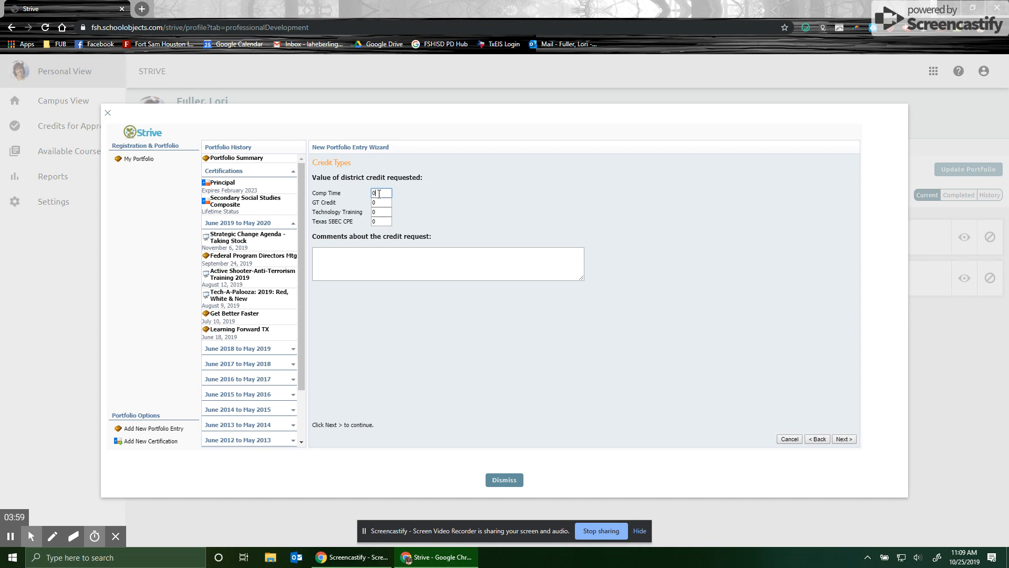
pyautogui.doubleClick(374, 193)
pyautogui.write('4')
pyautogui.click(378, 221)
pyautogui.write('21')
pyautogui.click(843, 439)
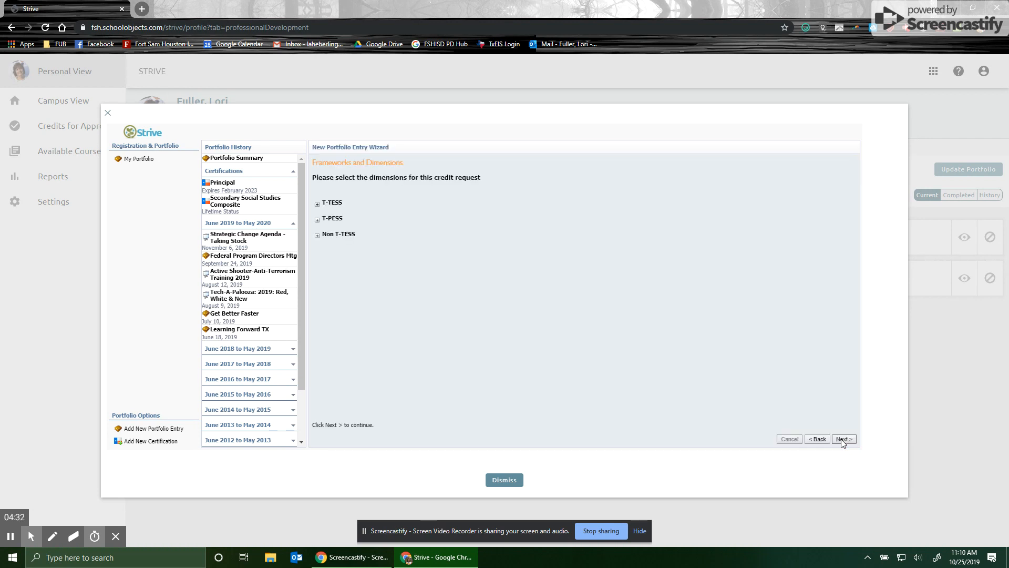
# Select the T-TESS dimension 4.3 Professional Development for the credit request and continue.
pyautogui.click(317, 204)
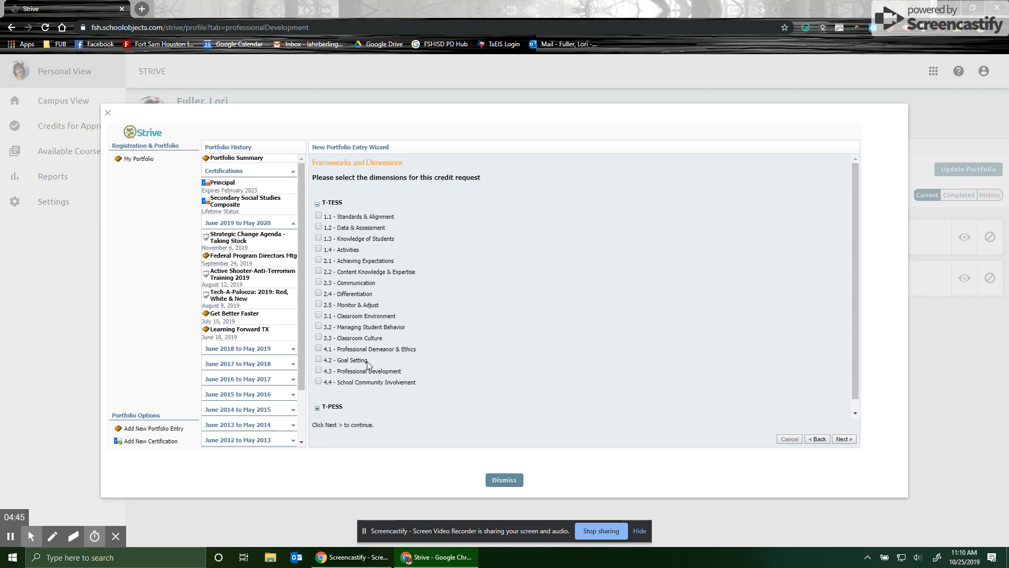
pyautogui.click(319, 370)
pyautogui.click(317, 203)
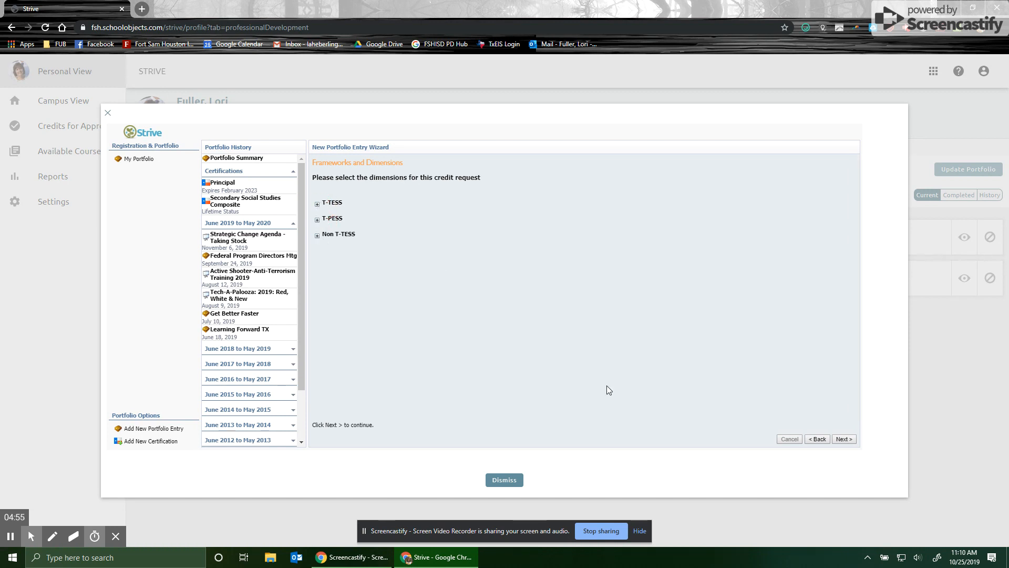
pyautogui.click(844, 439)
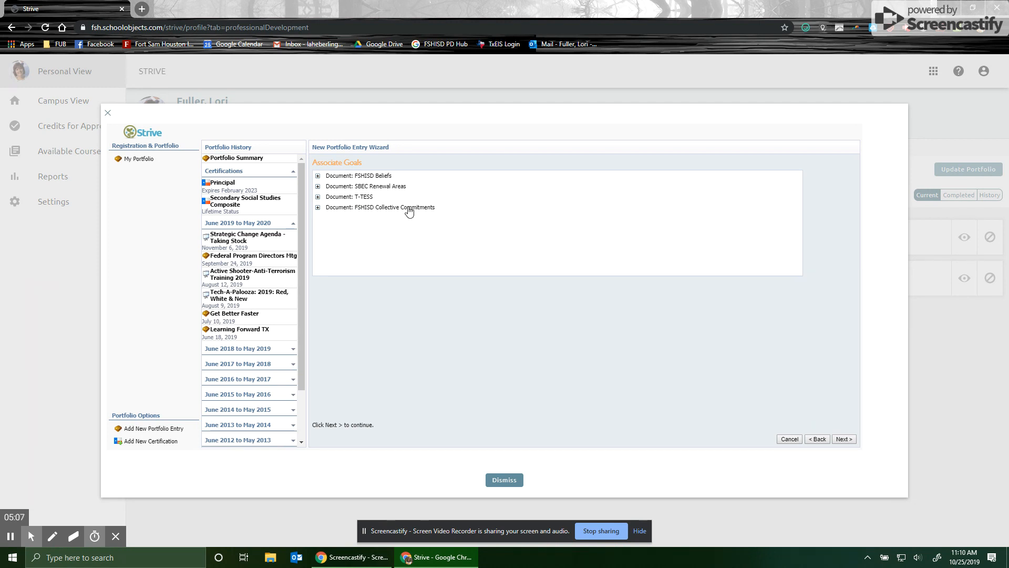
# Associate the entry with Goals 1, 2 and 3 of the FSHISD Collective Commitments and continue.
pyautogui.click(319, 208)
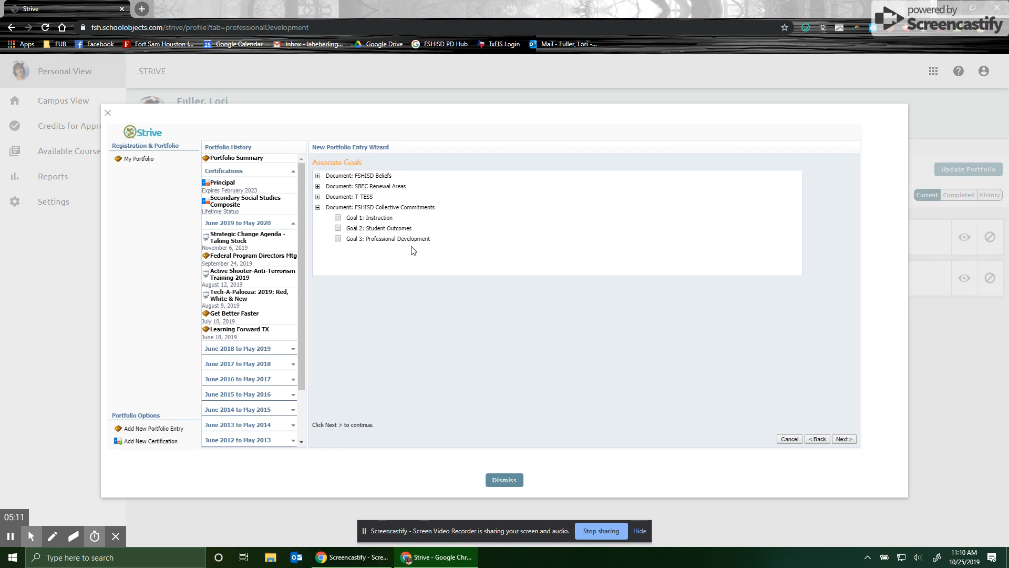
pyautogui.click(339, 239)
pyautogui.click(338, 228)
pyautogui.click(338, 217)
pyautogui.click(842, 439)
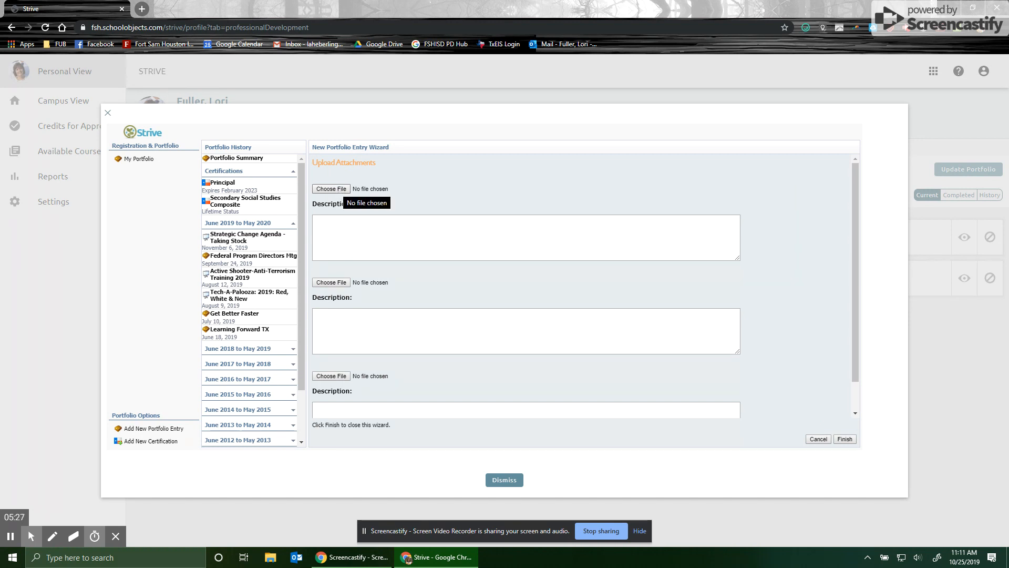
# Attach ASCD Webinar.pdf as the first upload, finish the wizard and acknowledge the submission.
pyautogui.click(340, 191)
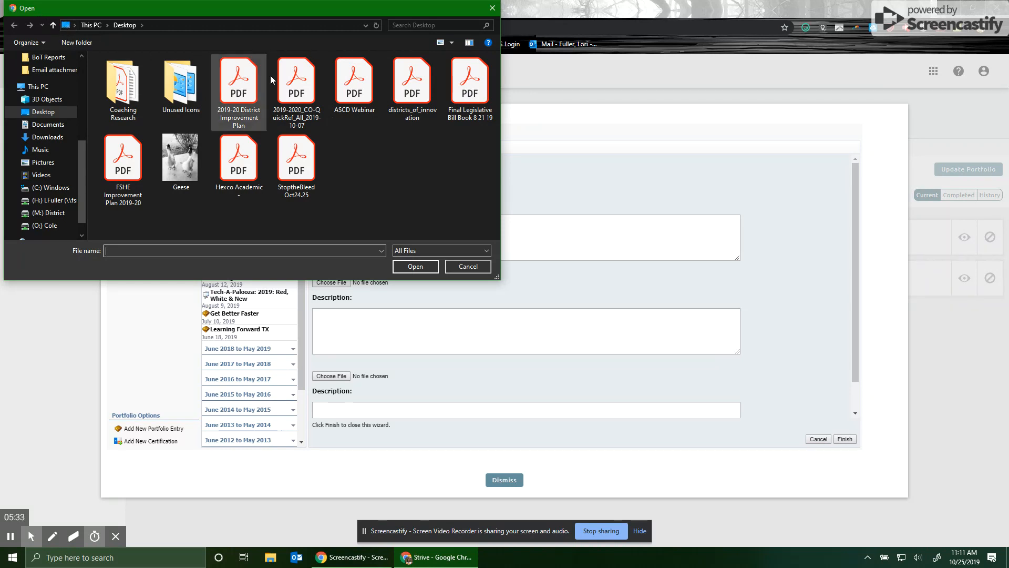
pyautogui.doubleClick(354, 92)
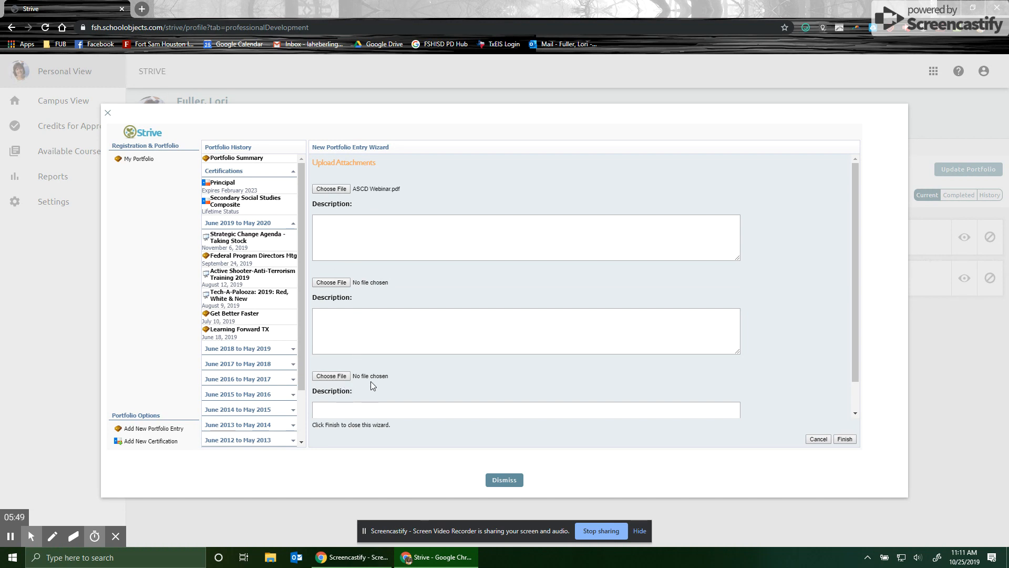
pyautogui.scroll(-1, 370, 384)
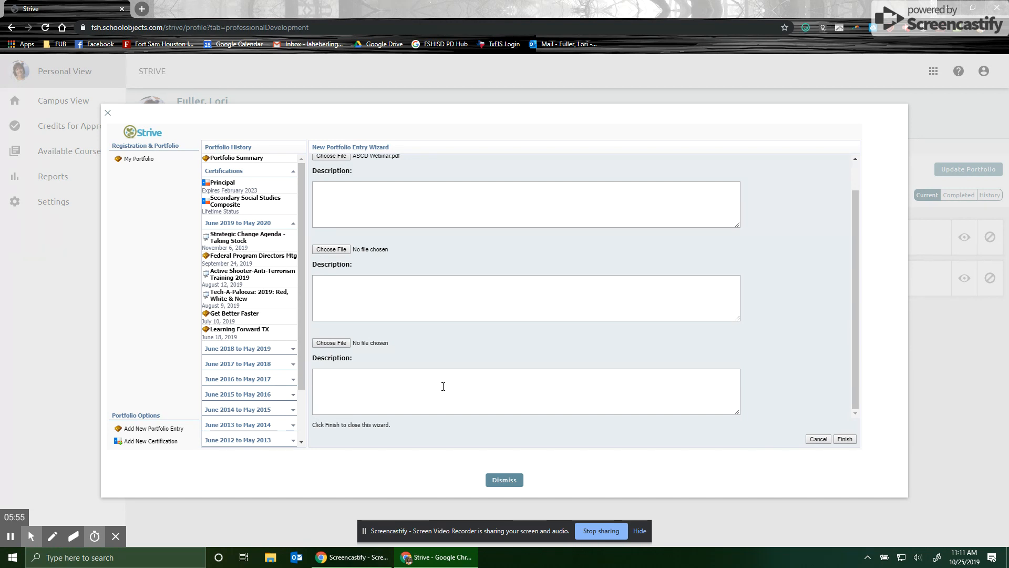
pyautogui.scroll(1, 453, 336)
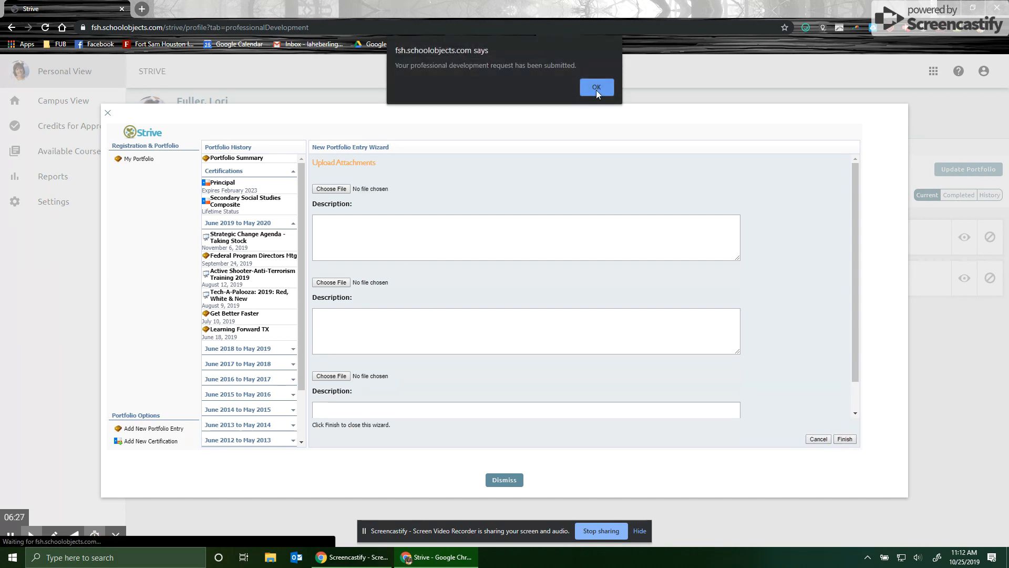
pyautogui.click(596, 90)
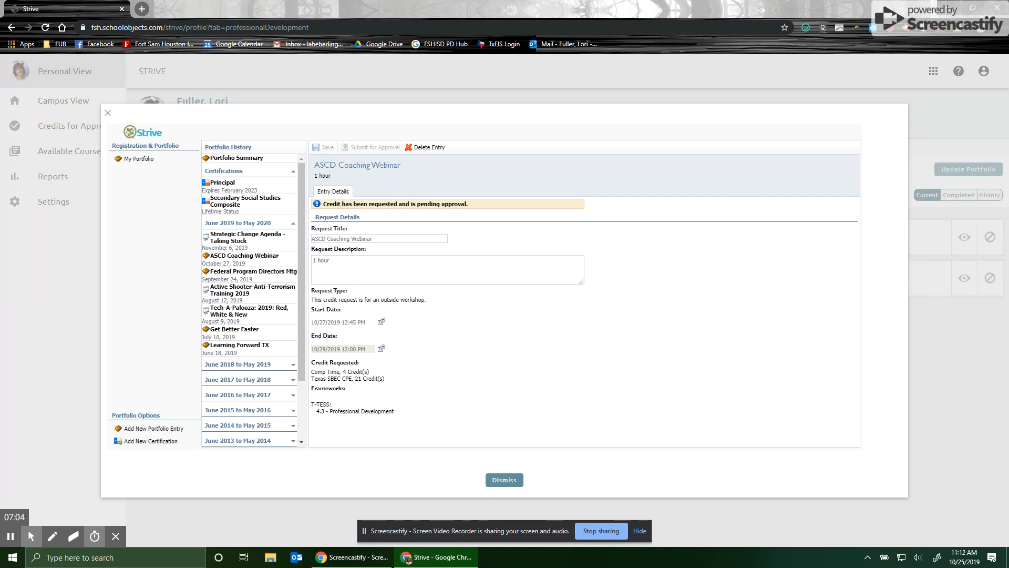
# Delete the ASCD Coaching Webinar entry and dismiss the portfolio window.
pyautogui.click(431, 149)
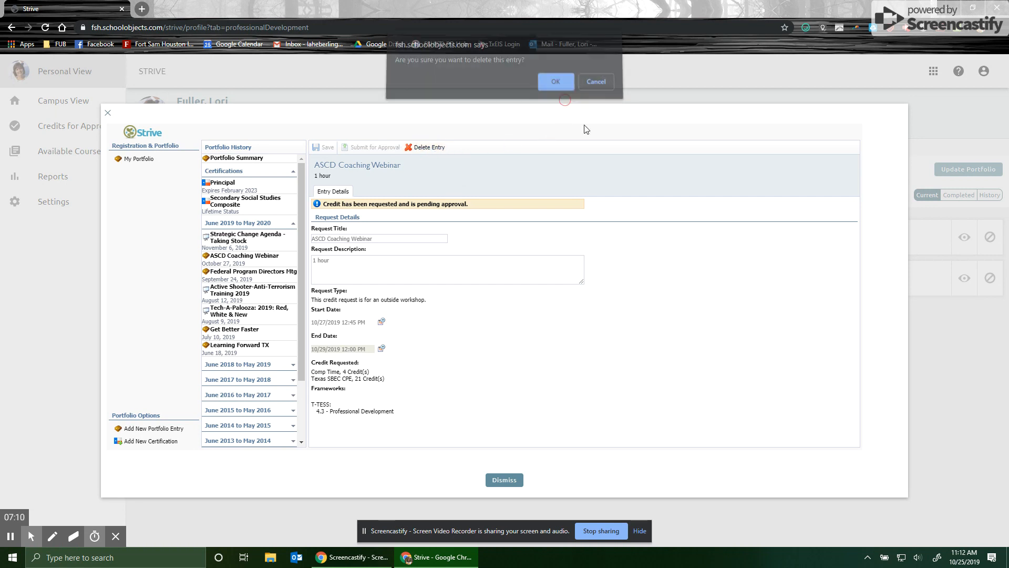
pyautogui.press('Return')
pyautogui.click(502, 480)
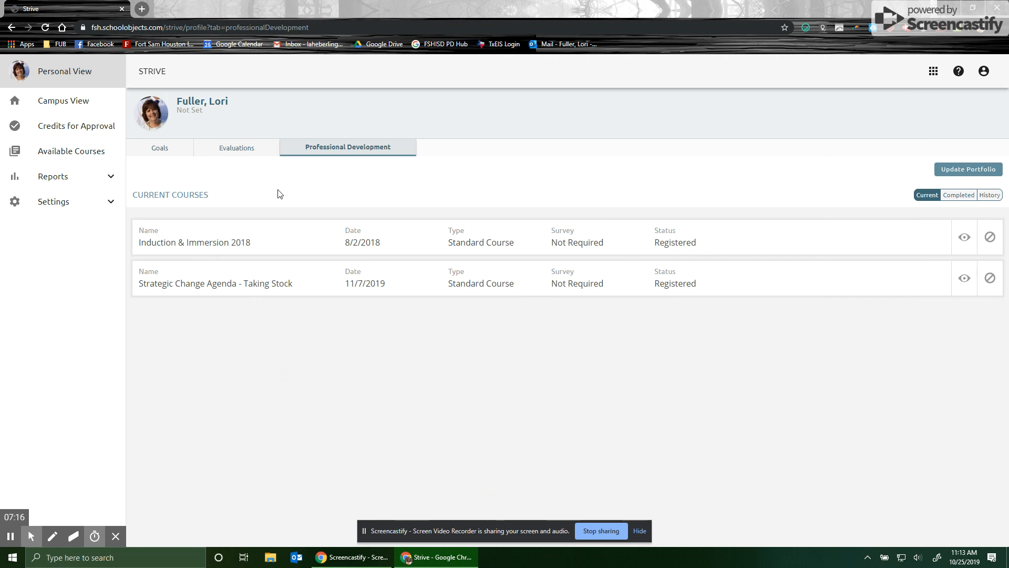
# Reopen My Portfolio through Update Portfolio.
pyautogui.click(977, 171)
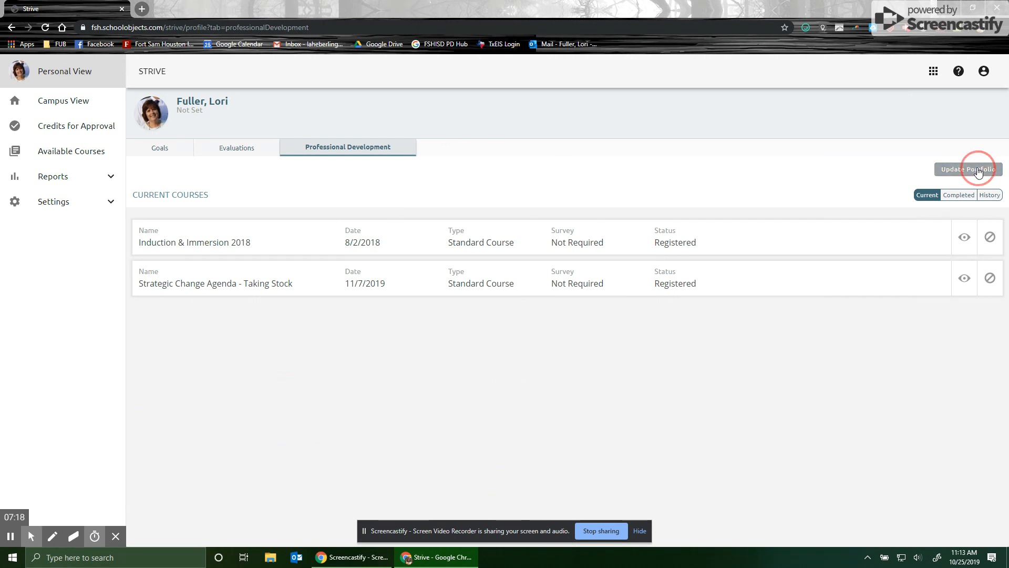
pyautogui.click(136, 161)
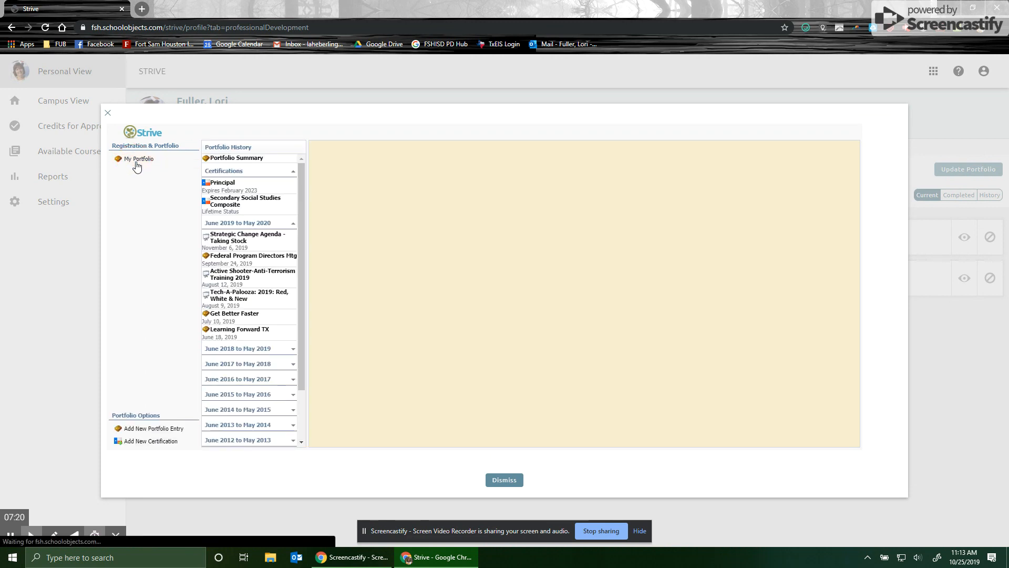